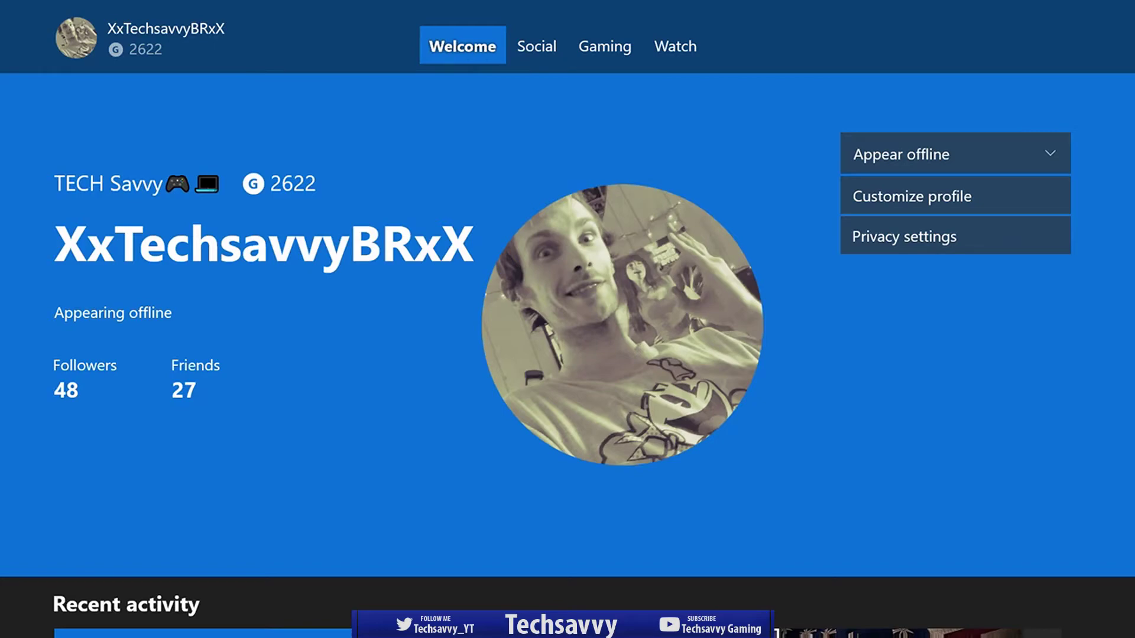
Back out of the profile page showing the account offline to the Home screen.
key("Escape")
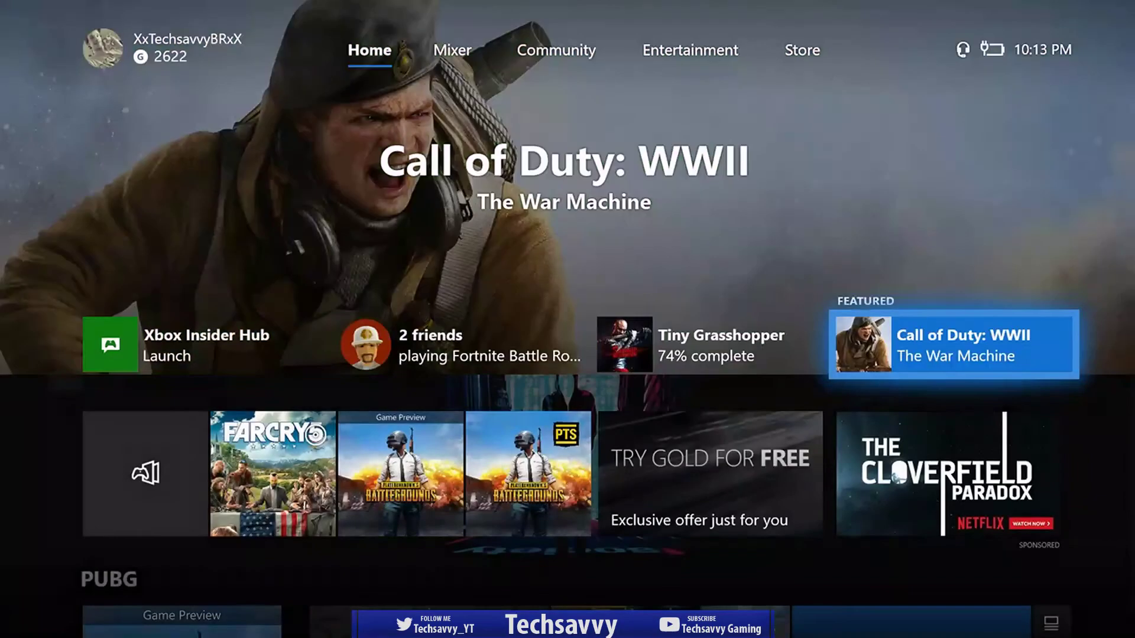
Move across the Home tiles to the Xbox Insider Hub tile and launch it.
key("Left")
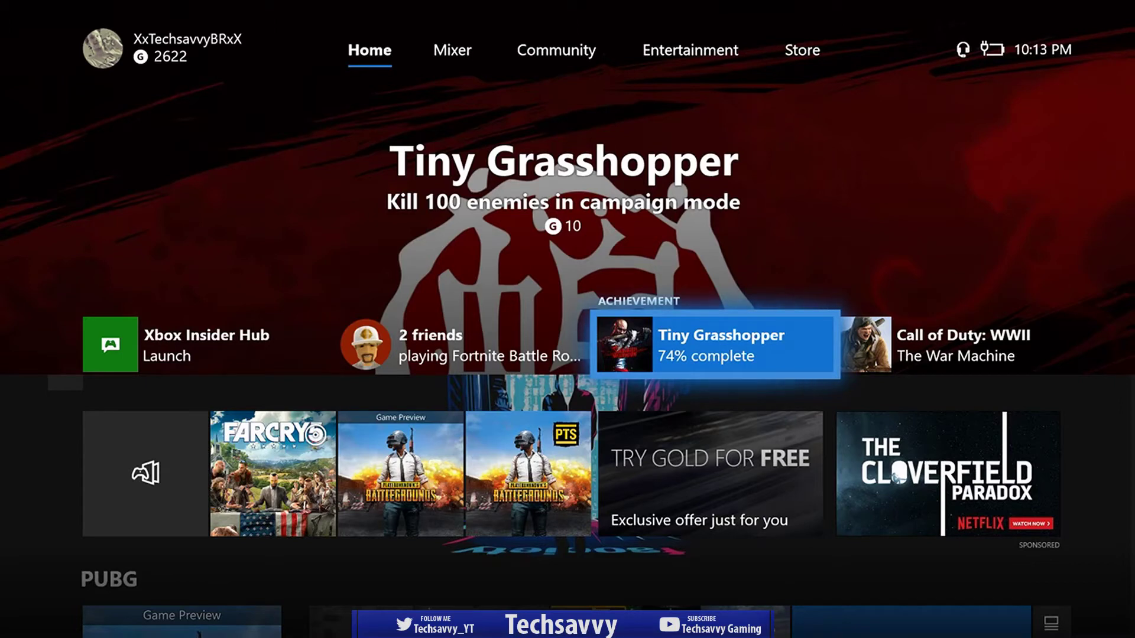
key("Down")
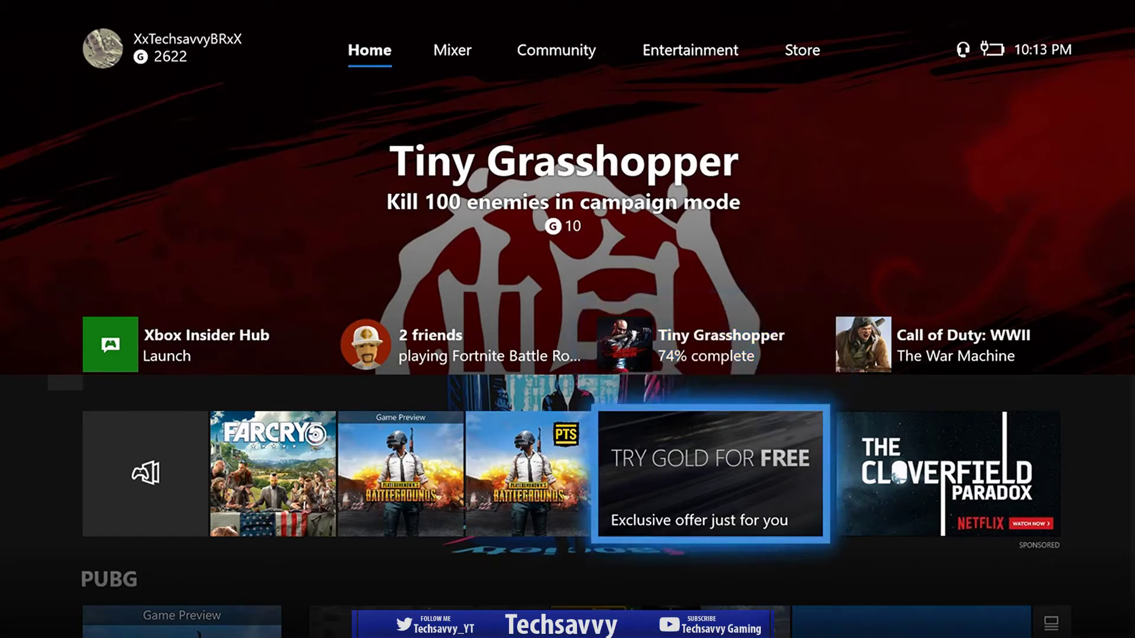
key("Left")
key("Left")
key("Left")
key("Left")
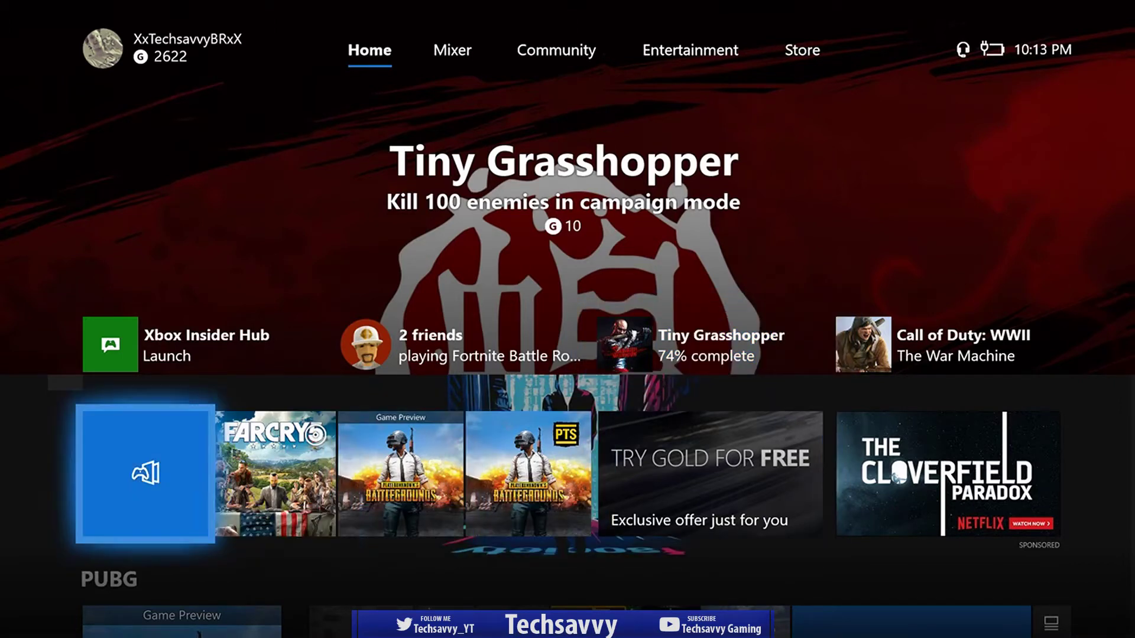
key("Up")
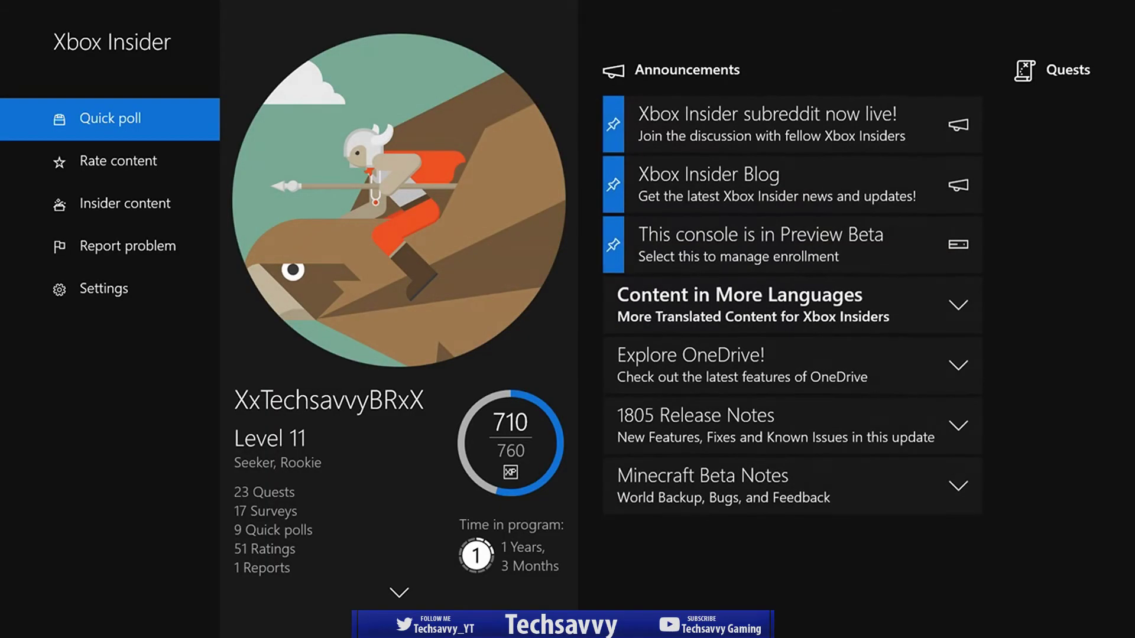
Browse the profile card, announcements and Discord Account Link quest, then exit to Home.
key("Right")
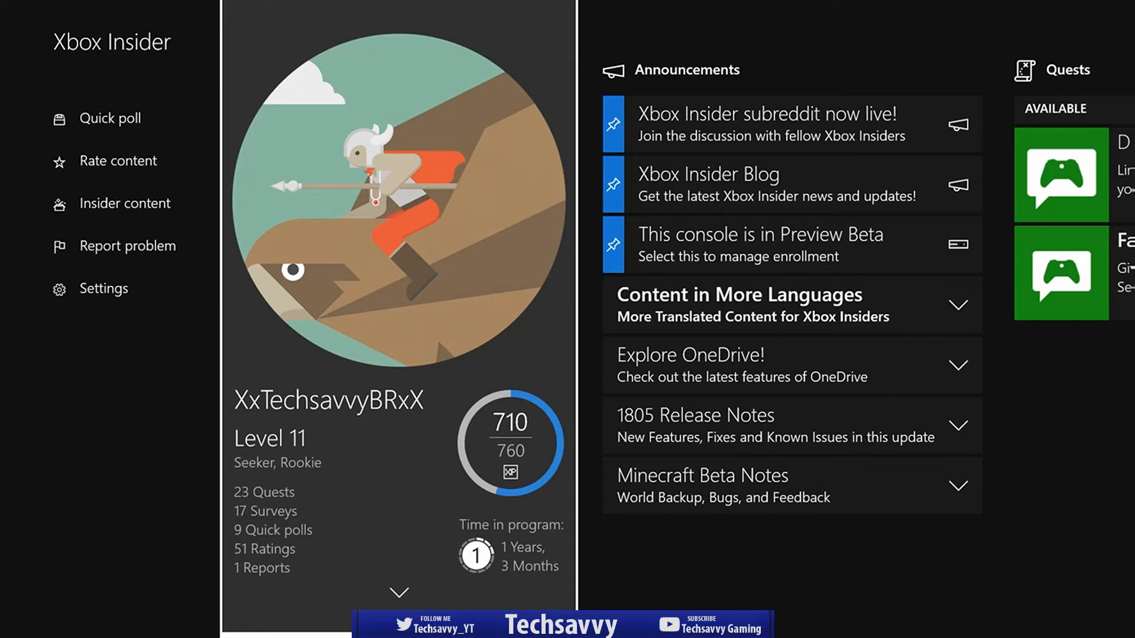
key("Right")
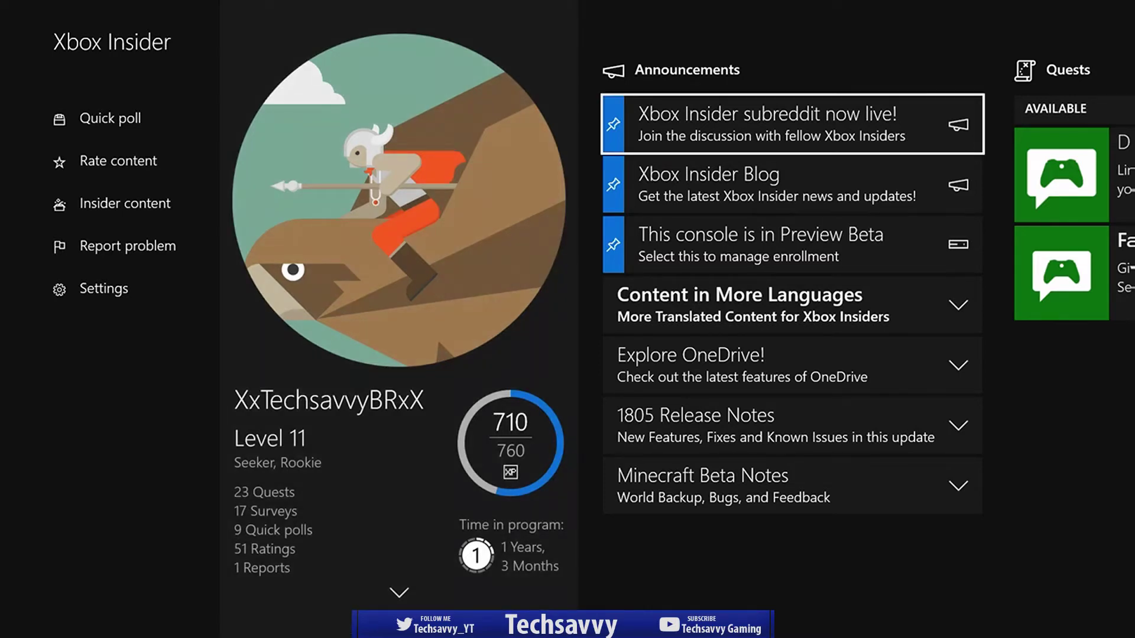
key("Right")
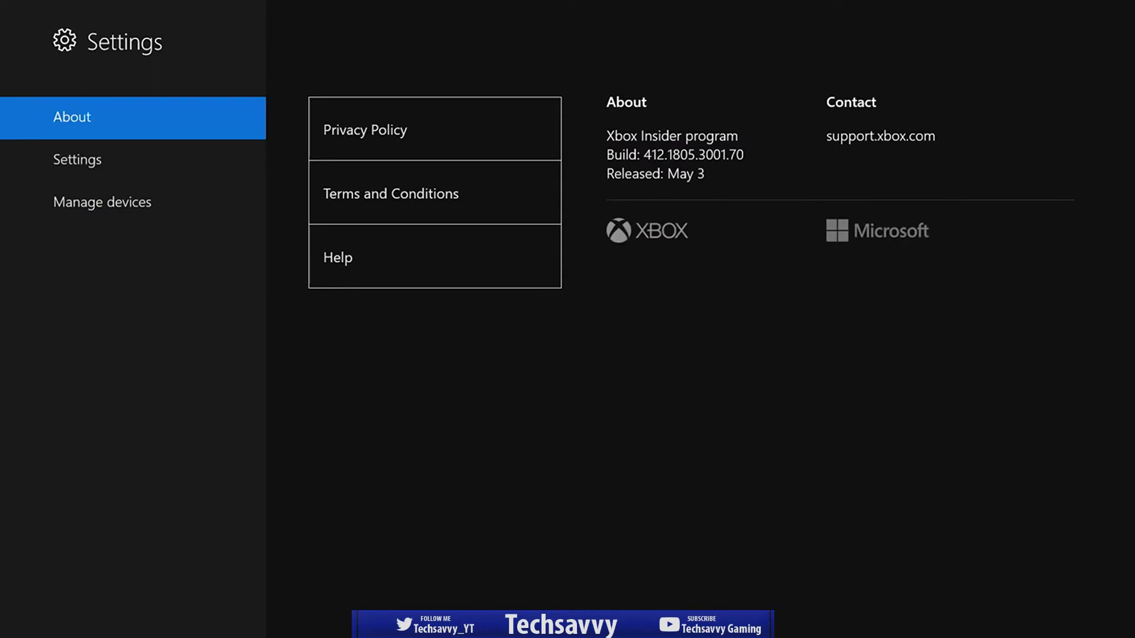
key("Right")
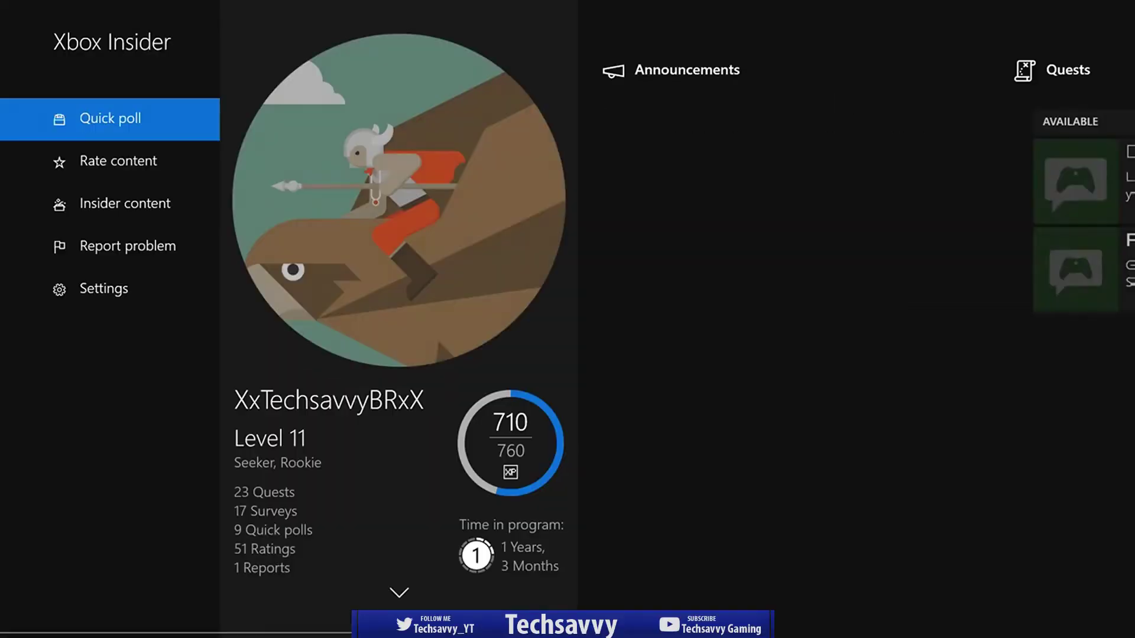
key("super")
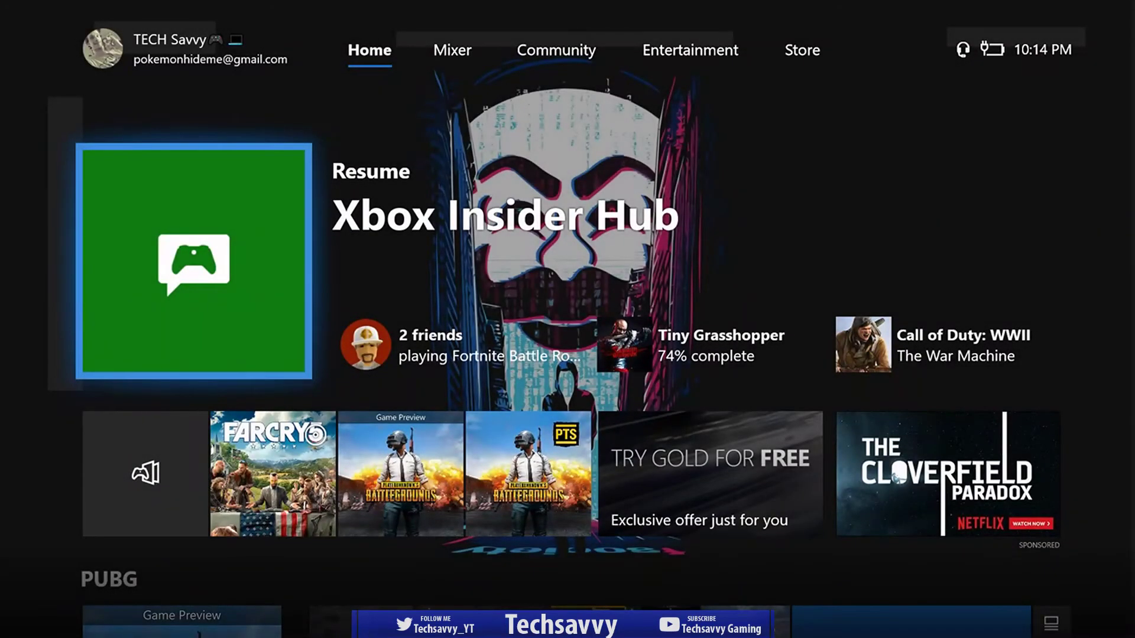
Open console Settings on the Account section from the guide's system menu.
key("Down")
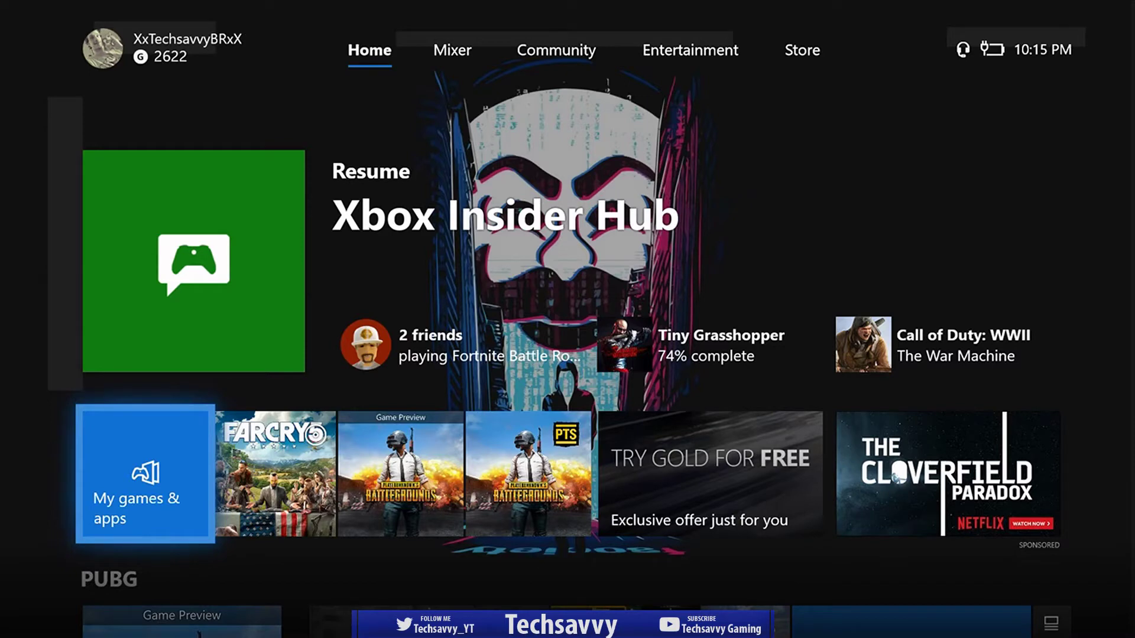
key("super")
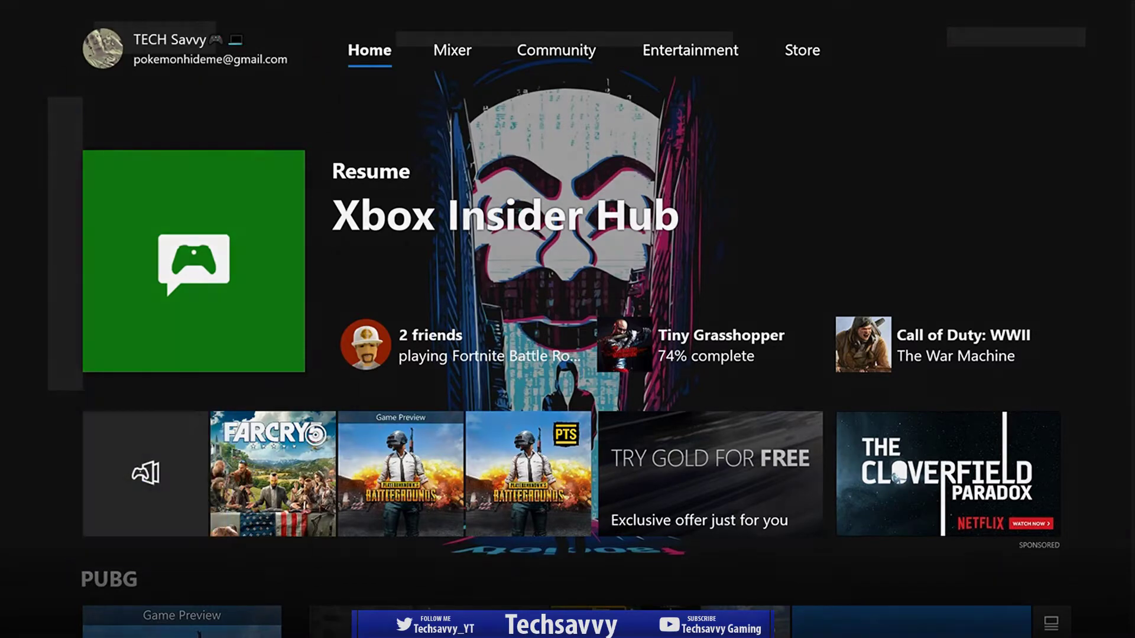
key("Right")
key("Right")
key("Right")
key("Down")
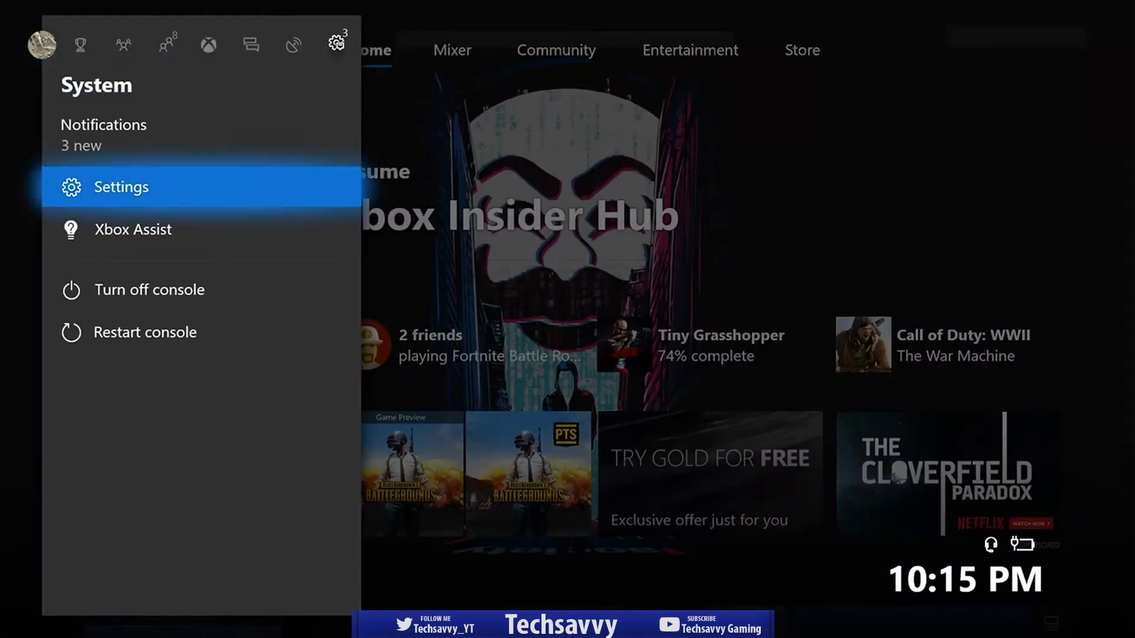
key("Return")
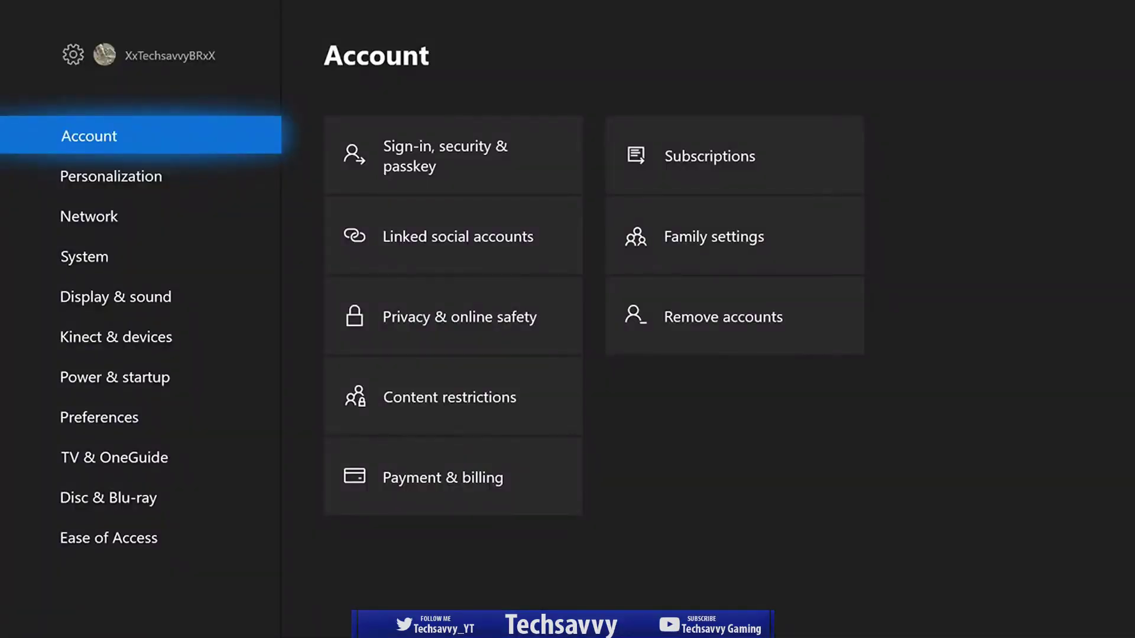
Open Linked social accounts and highlight Discord's Link option.
key("Right")
key("Down")
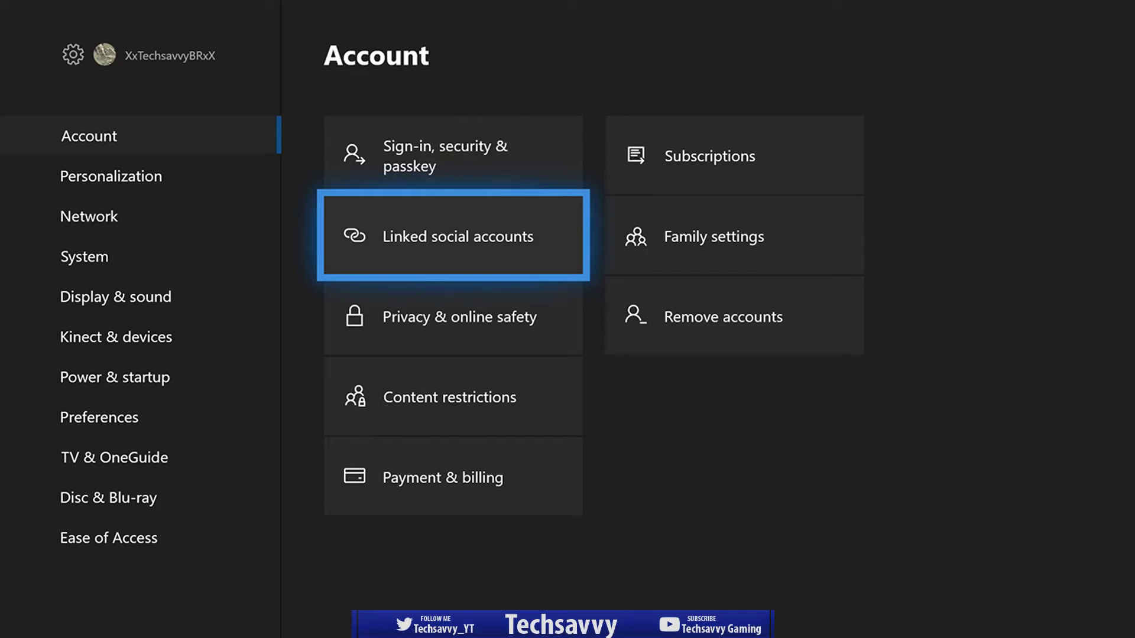
key("Return")
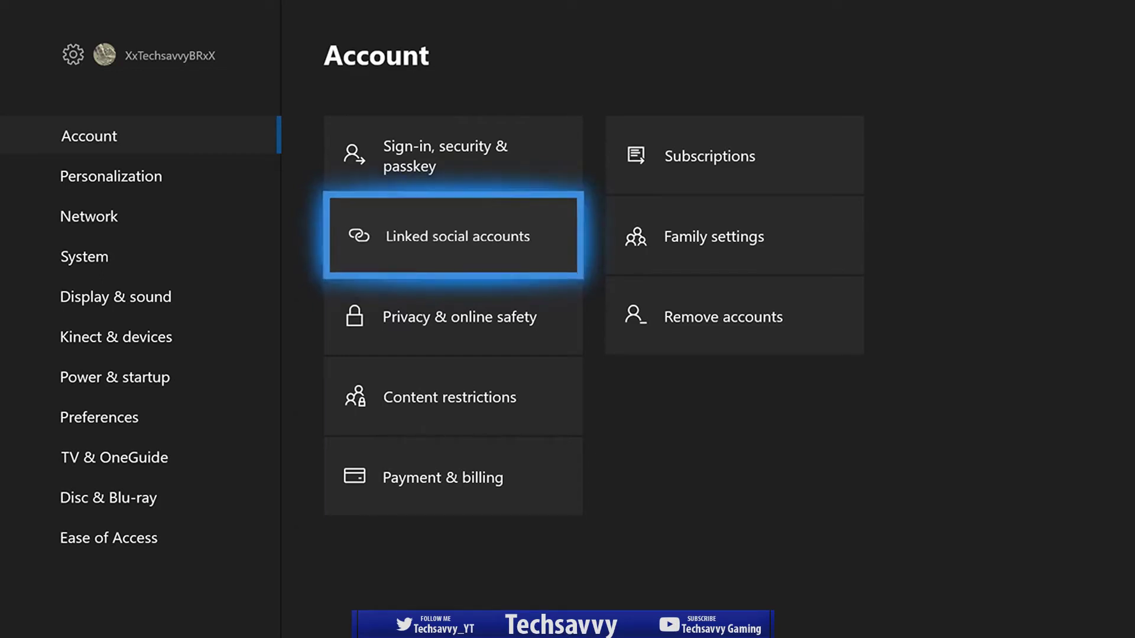
key("Right")
key("Right")
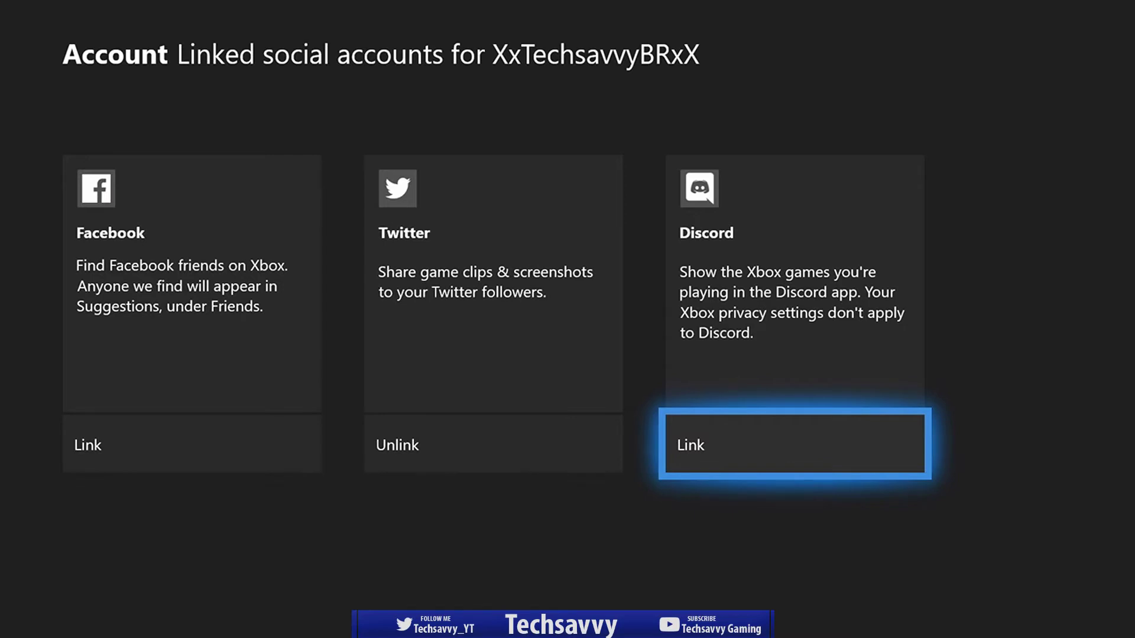
Select Discord's Link, choose Link Account and confirm the Discord link.
key("Return")
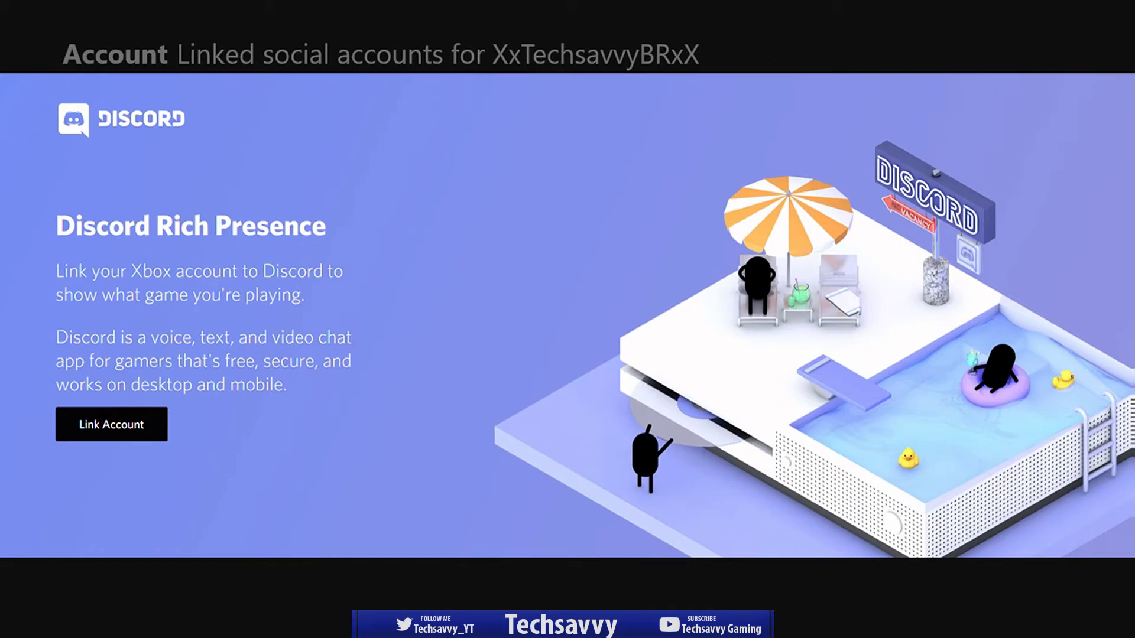
key("Return")
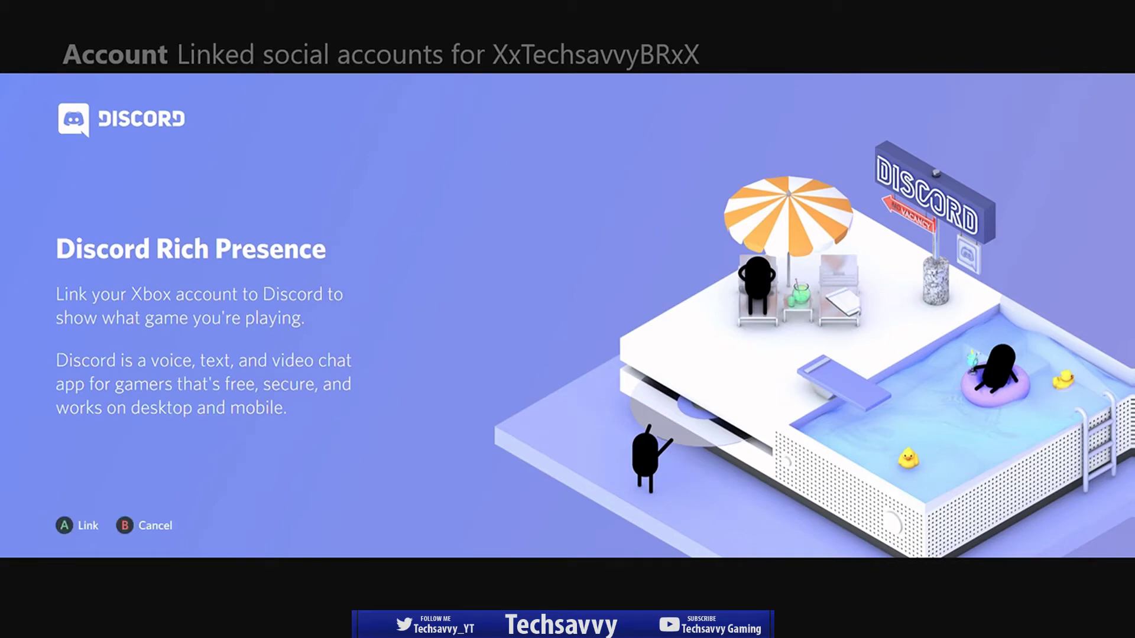
key("Return")
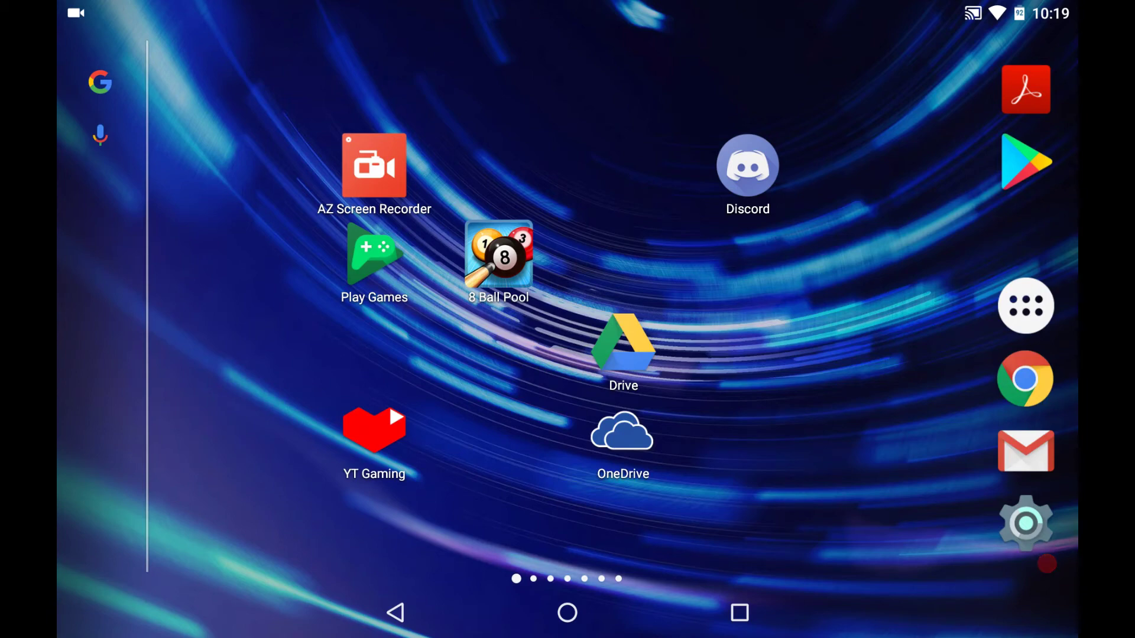
left_click(747, 166)
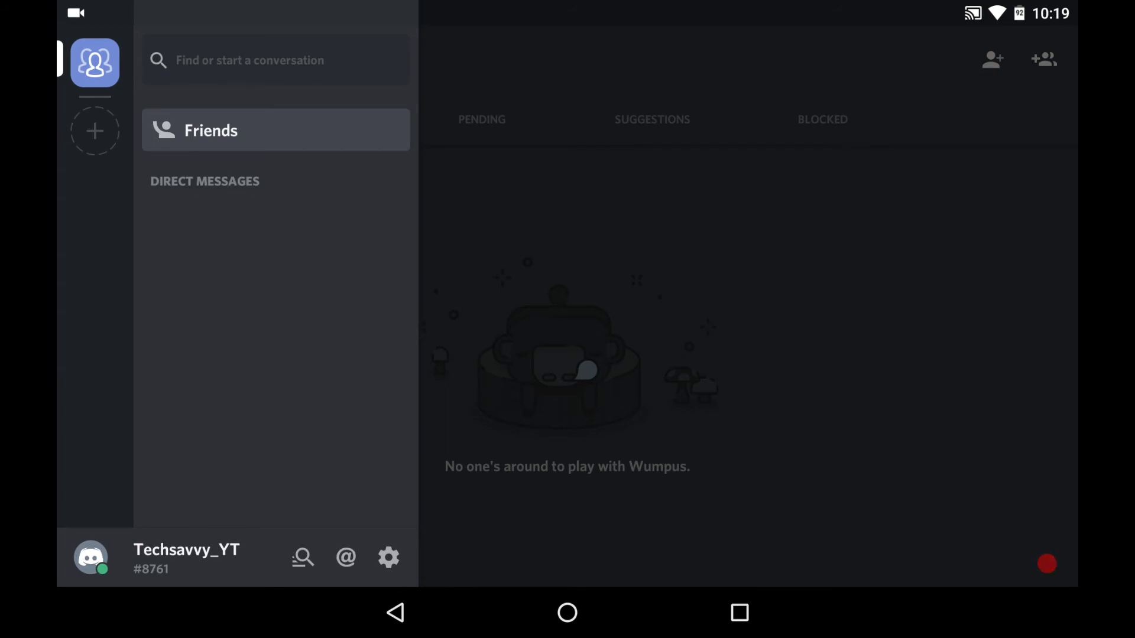
Open Discord's User Settings, go to Connections and bring up the add-service list.
left_click(388, 556)
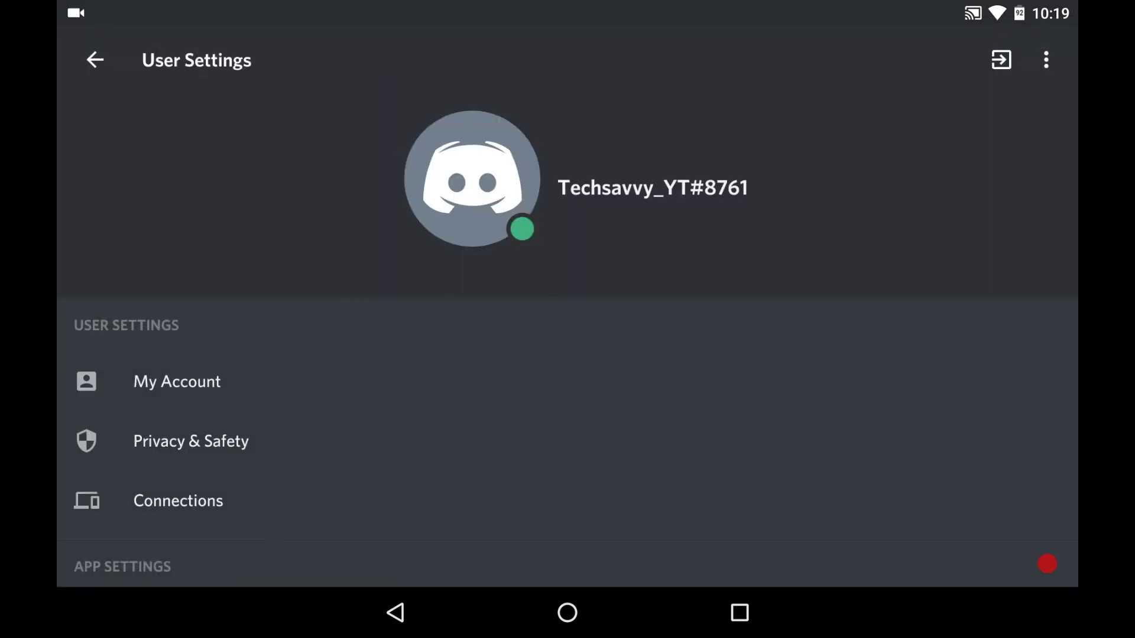
left_click(178, 501)
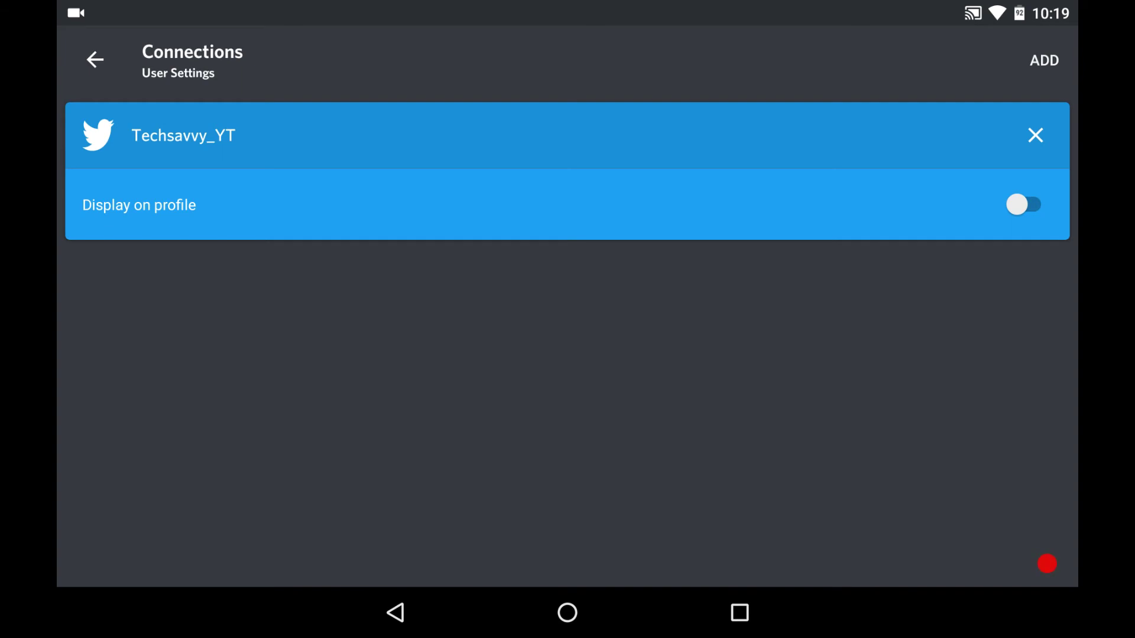
left_click(1044, 59)
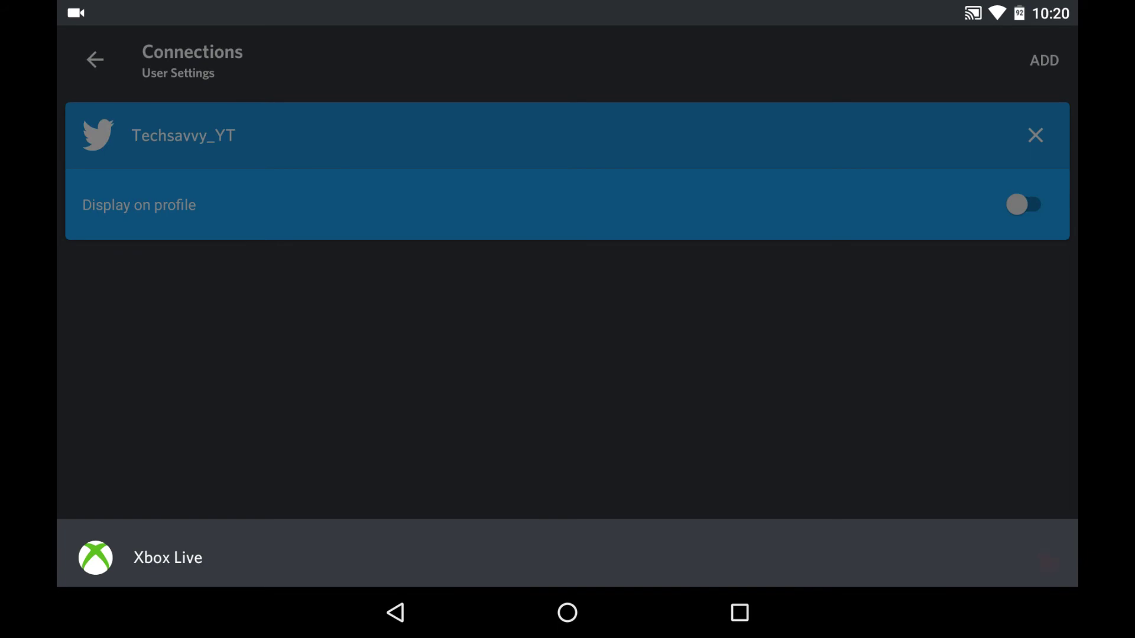
left_click(167, 557)
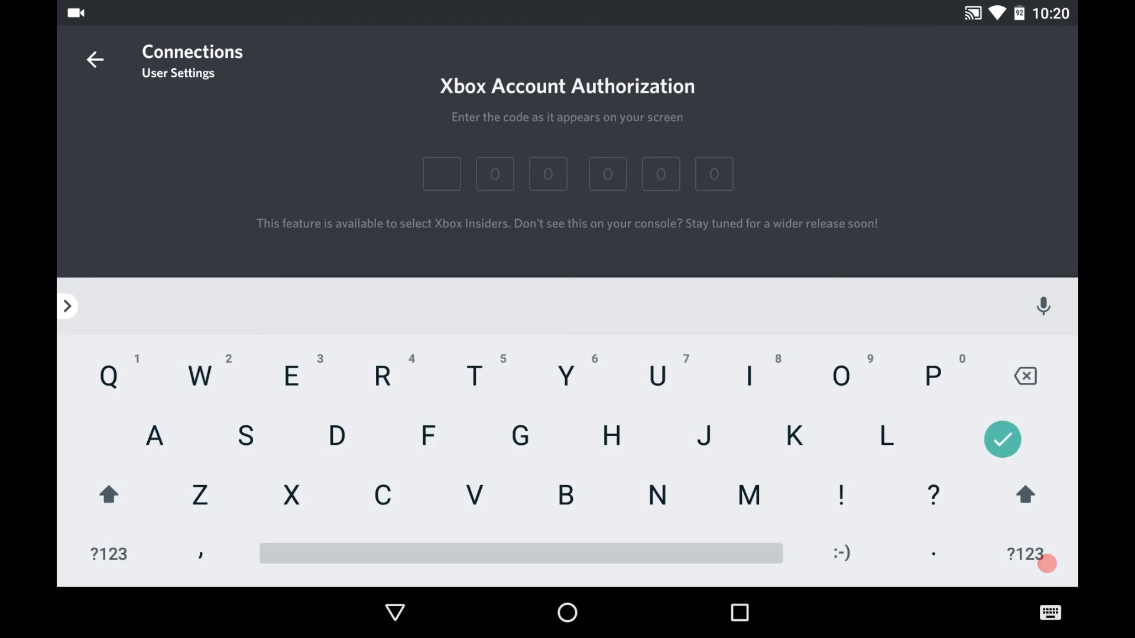
type("K")
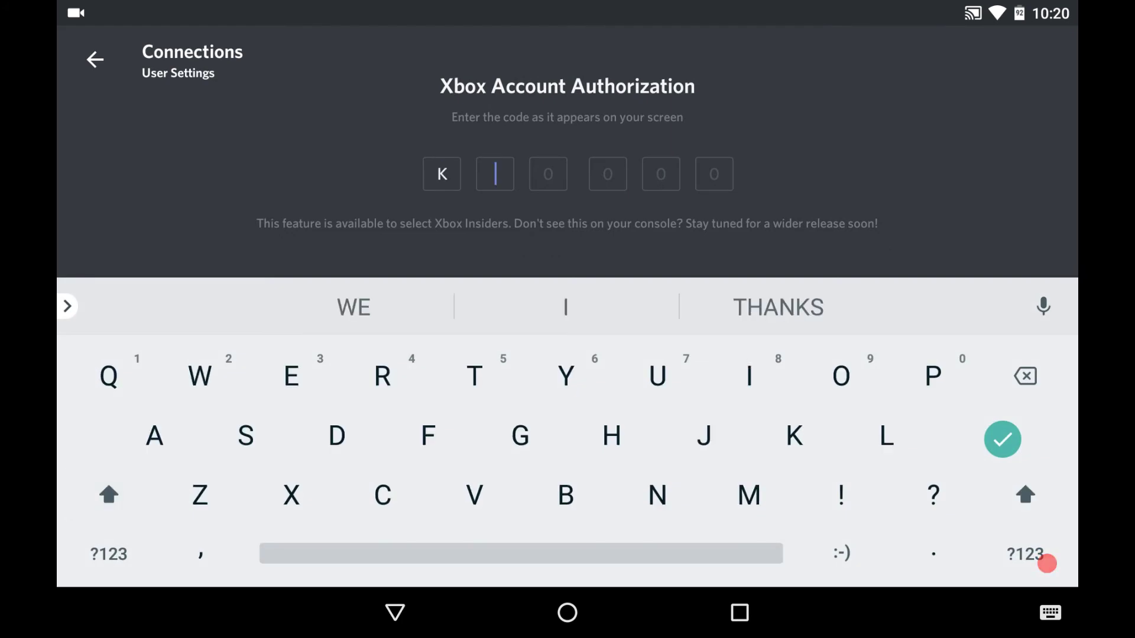
type("Z")
type("A")
type("MDH")
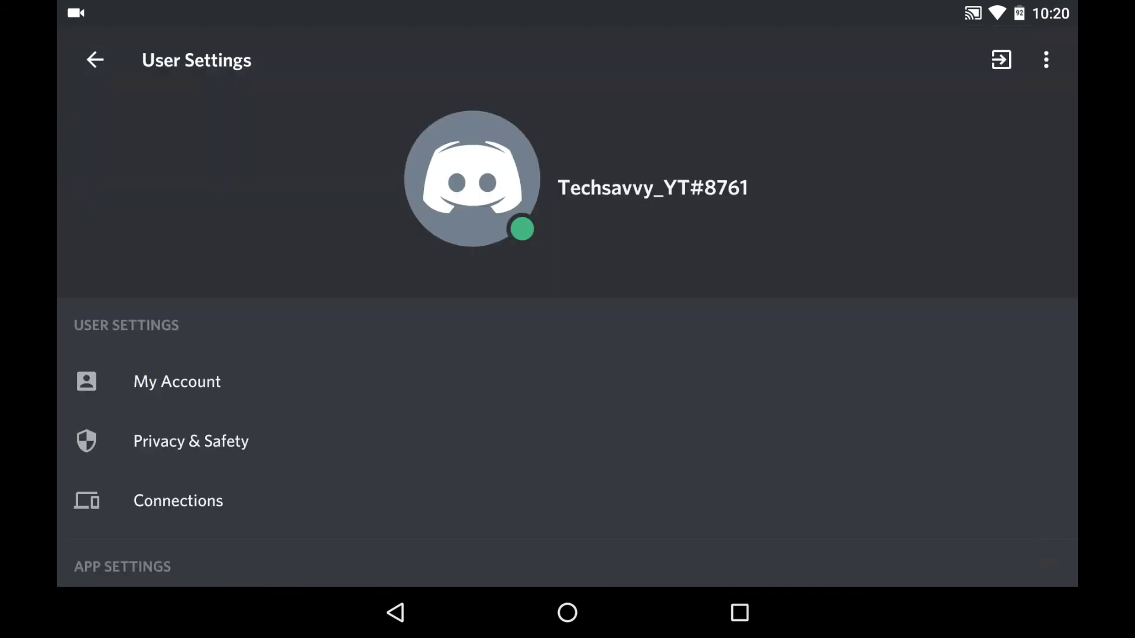
left_click(94, 60)
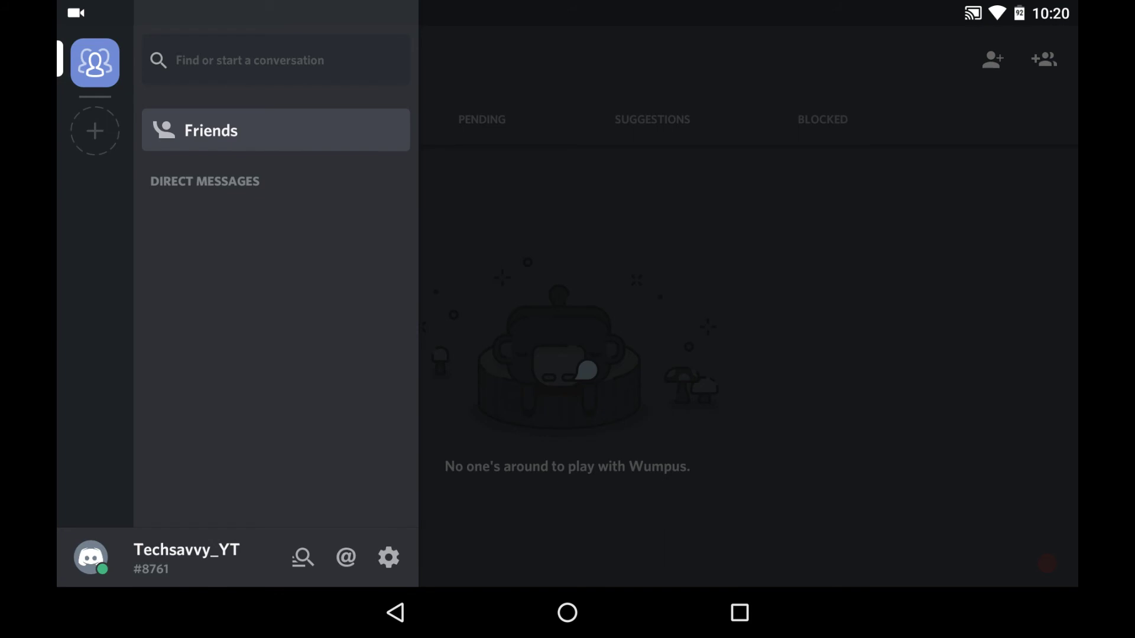
Close the side drawer and toggle the navigation menu to show the Online Friends tab.
left_click(275, 130)
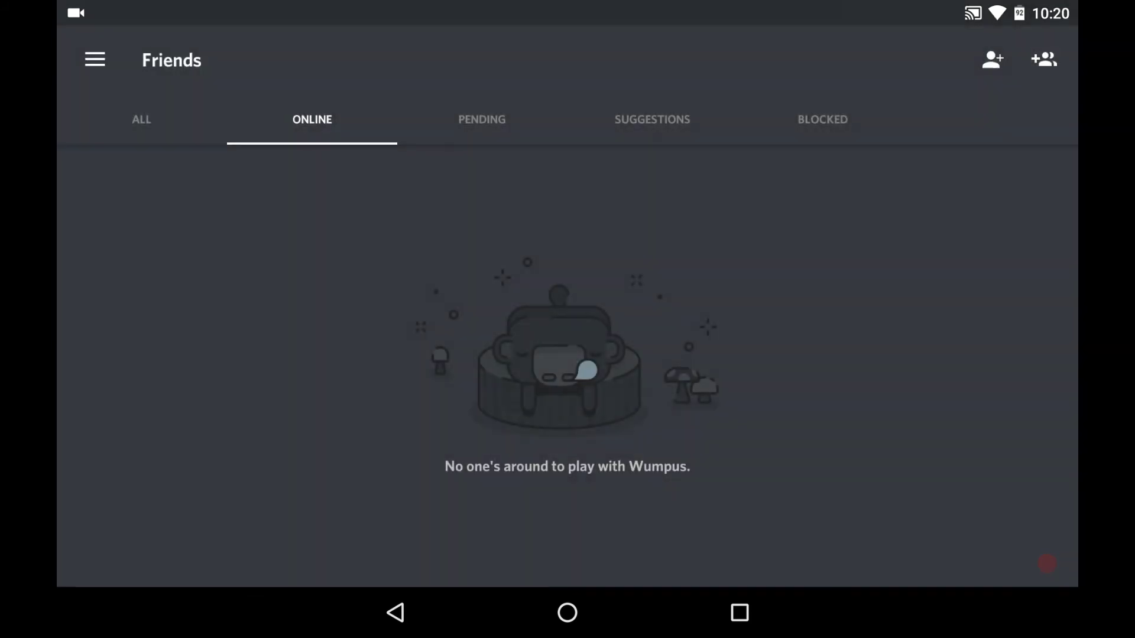
left_click(94, 59)
left_click(709, 296)
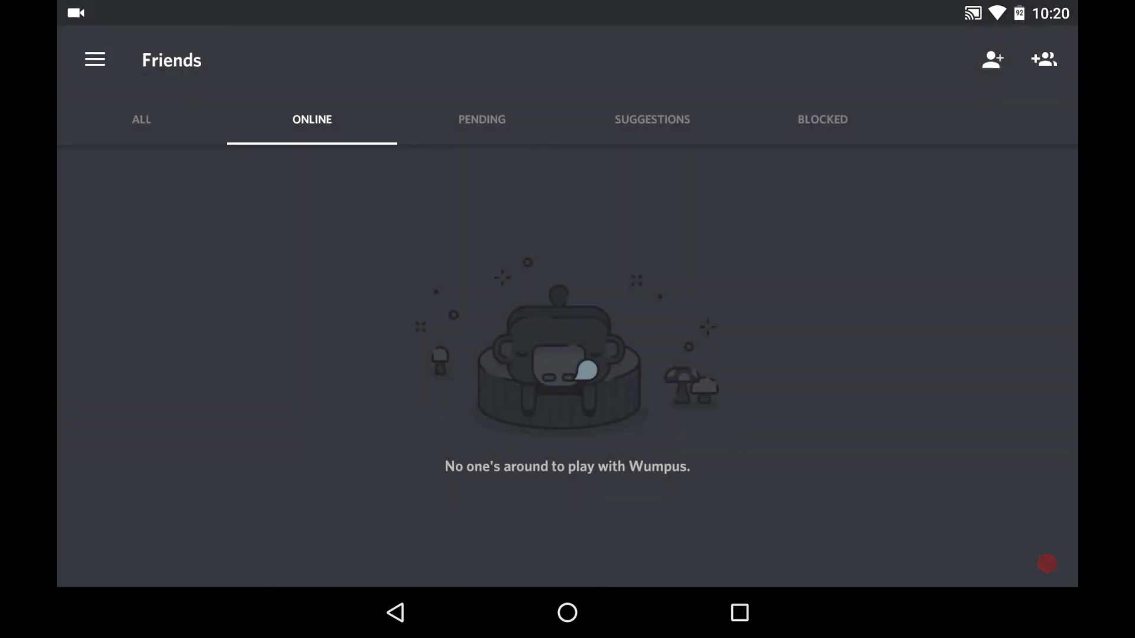